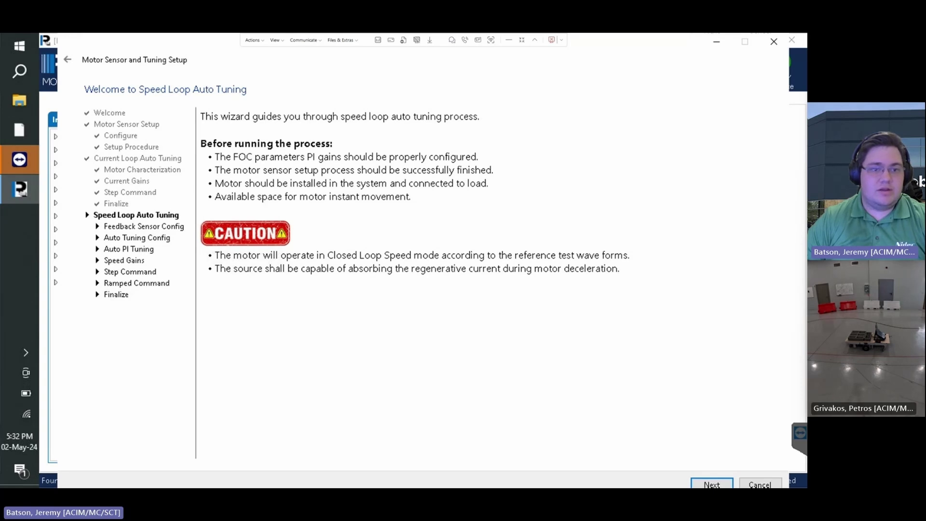
Switch the tuning target to Concurrent so both channels tune together
left_click(706, 483)
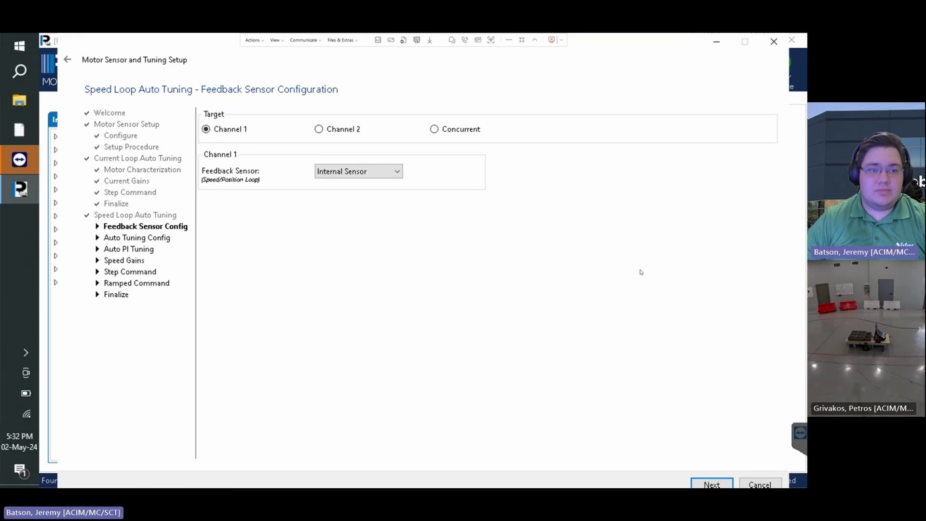
left_click(475, 132)
left_click(470, 300)
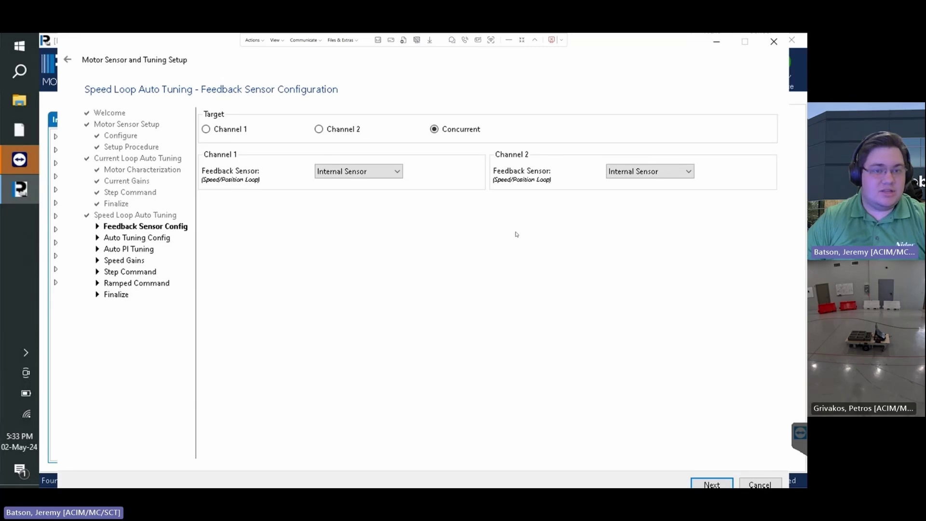
Assign Encoder 1 as Channel 1 feedback and Encoder 2 as Channel 2 feedback
left_click(384, 171)
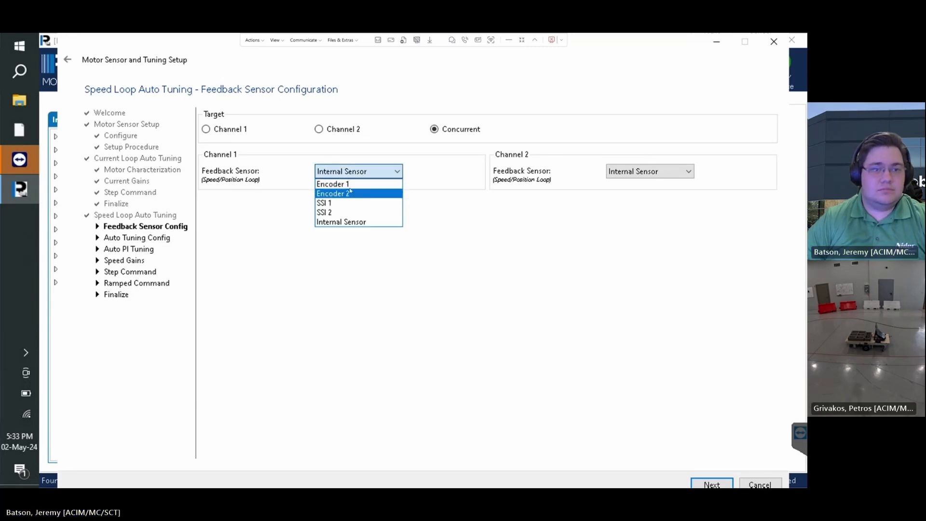
left_click(351, 184)
left_click(649, 173)
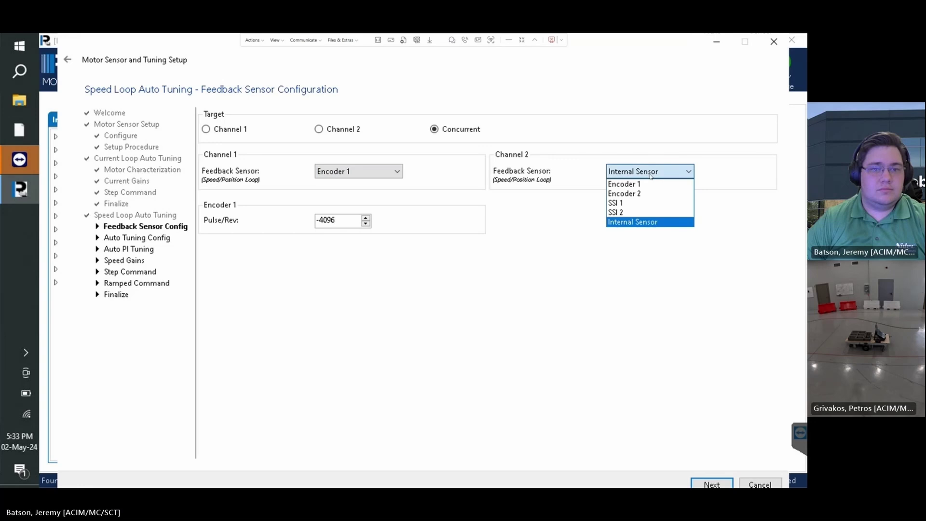
left_click(649, 195)
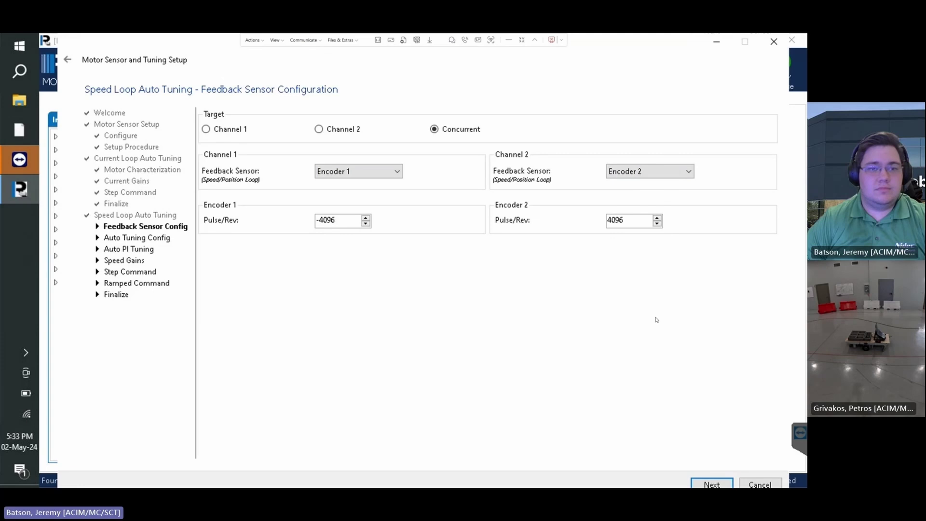
Enter wheel radius 0.078 m, wheelbase 0.5 m and safety zone radius 2 m, with gearbox ratio 9
left_click(712, 485)
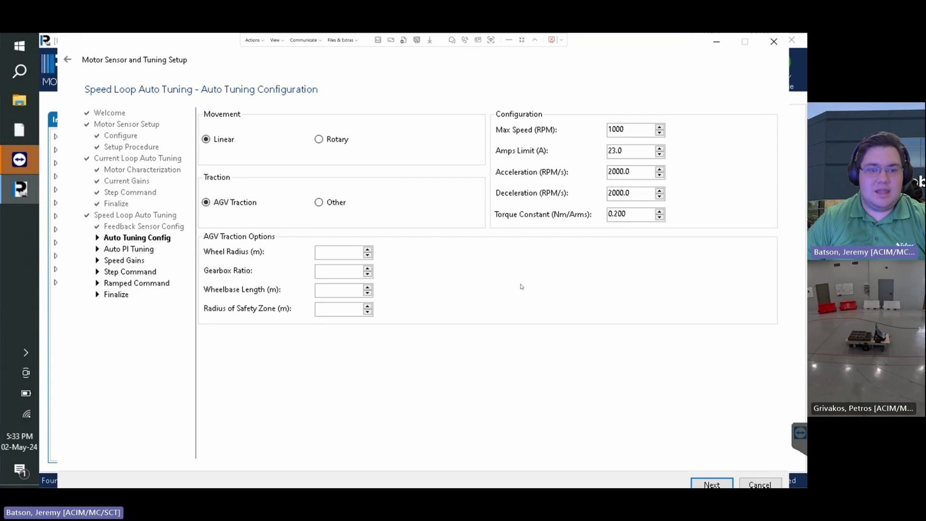
left_click(331, 250)
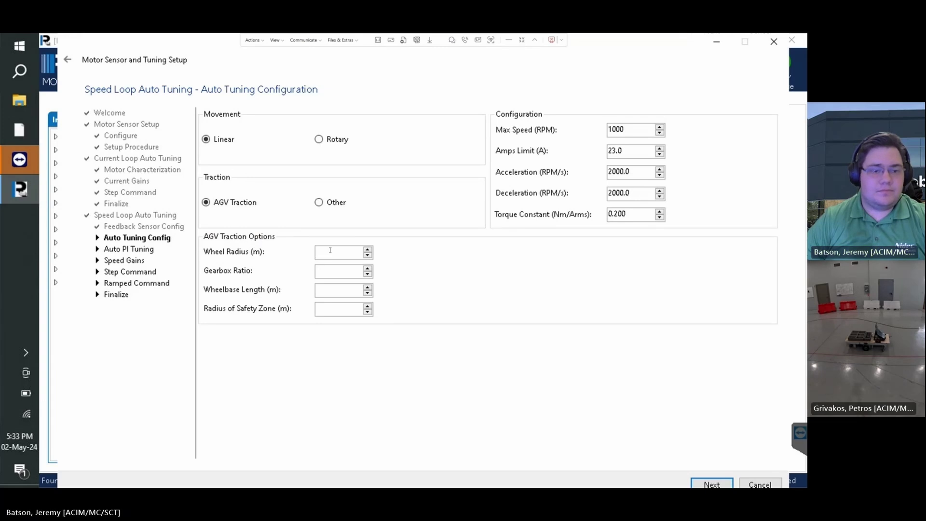
type("0.078")
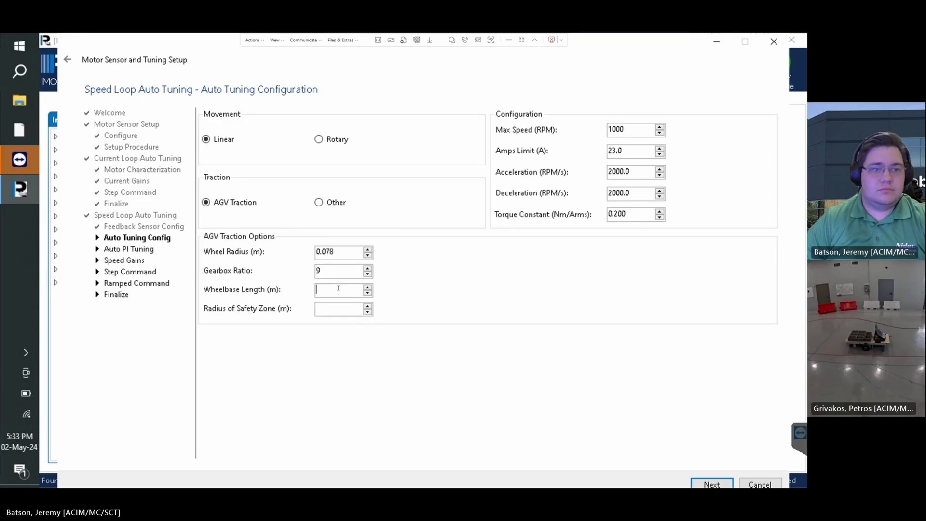
left_click(338, 288)
type(".5")
left_click(334, 309)
type("2")
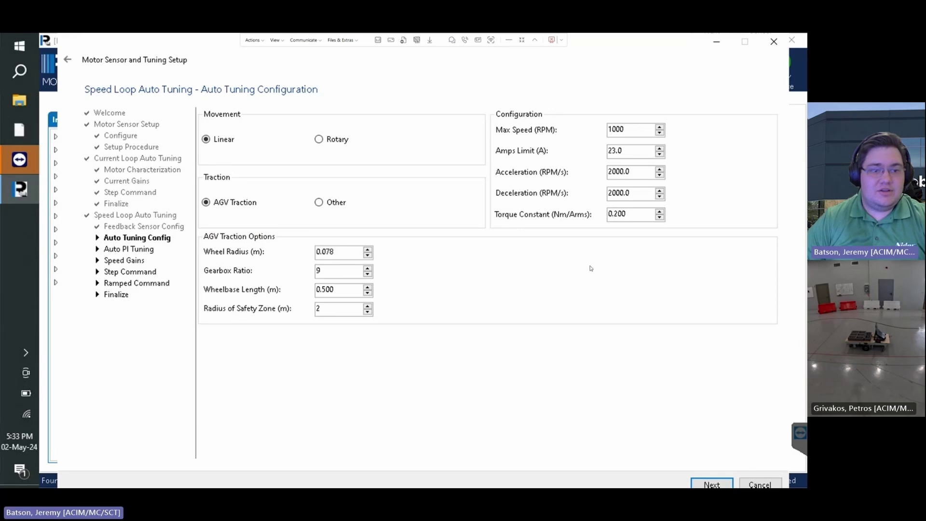
Set max speed to 3000 RPM and torque constant to 0.14 Nm/Arms, then submit the configuration
double_click(633, 129)
type("3000")
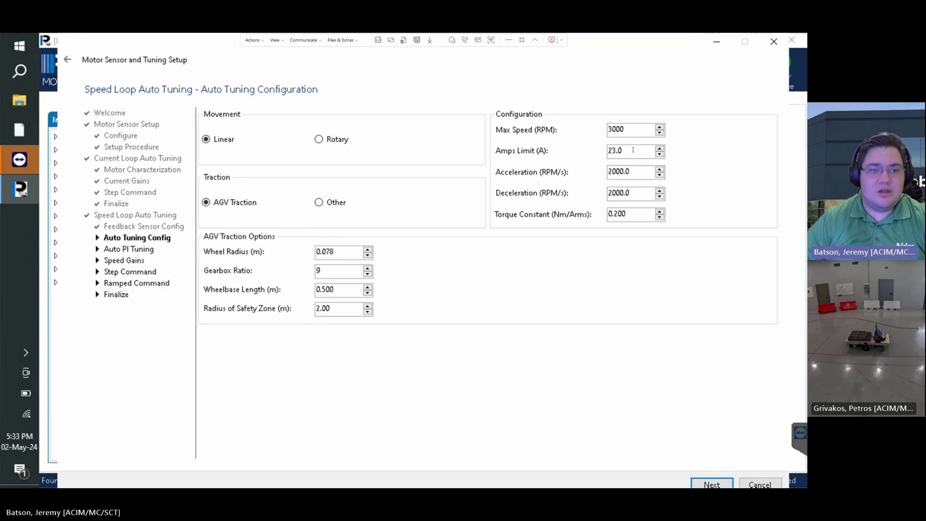
left_click(633, 151)
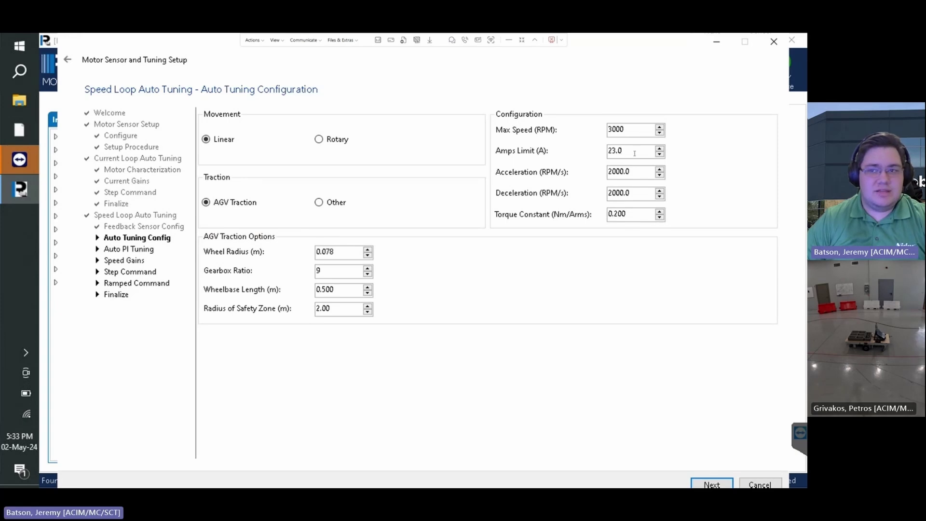
left_click(645, 171)
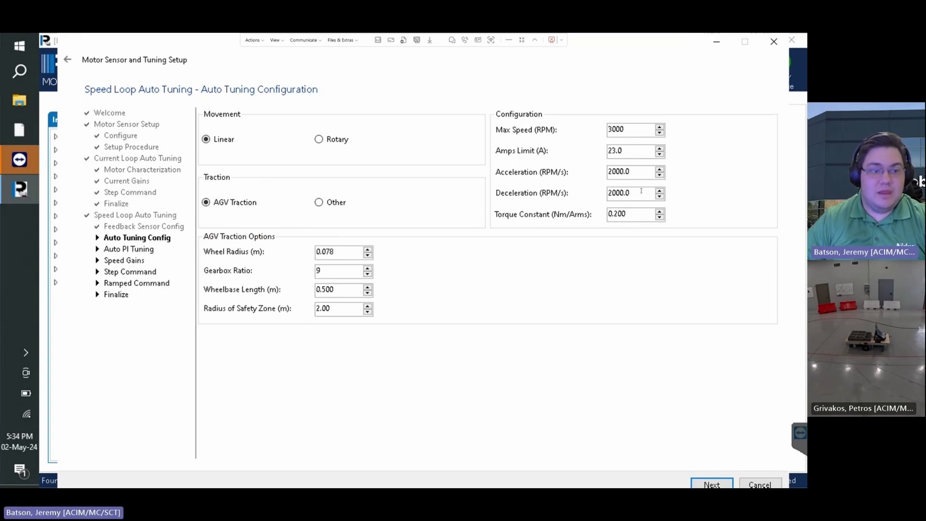
left_click(641, 194)
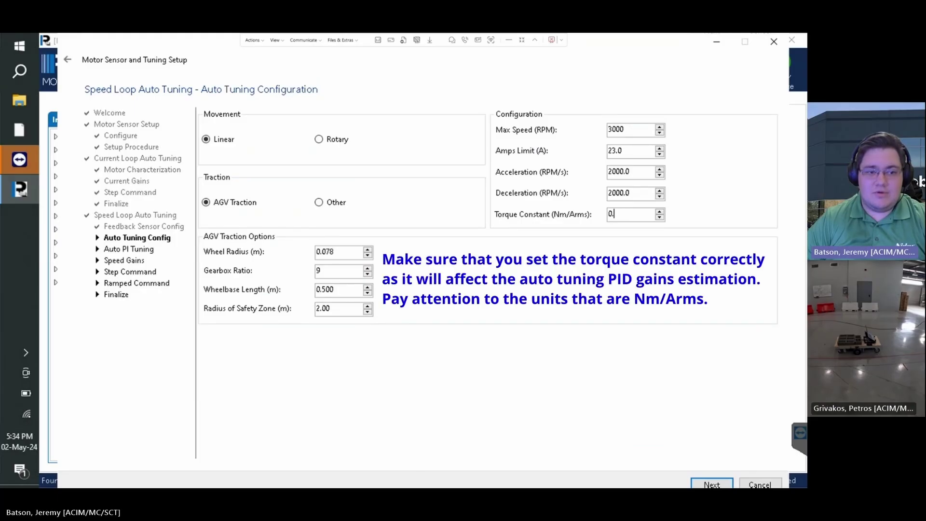
type("14")
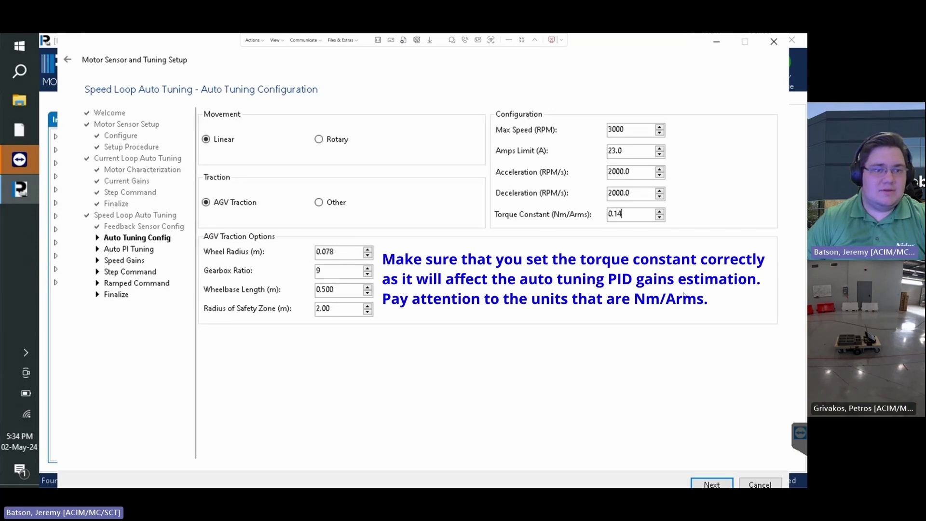
left_click(712, 485)
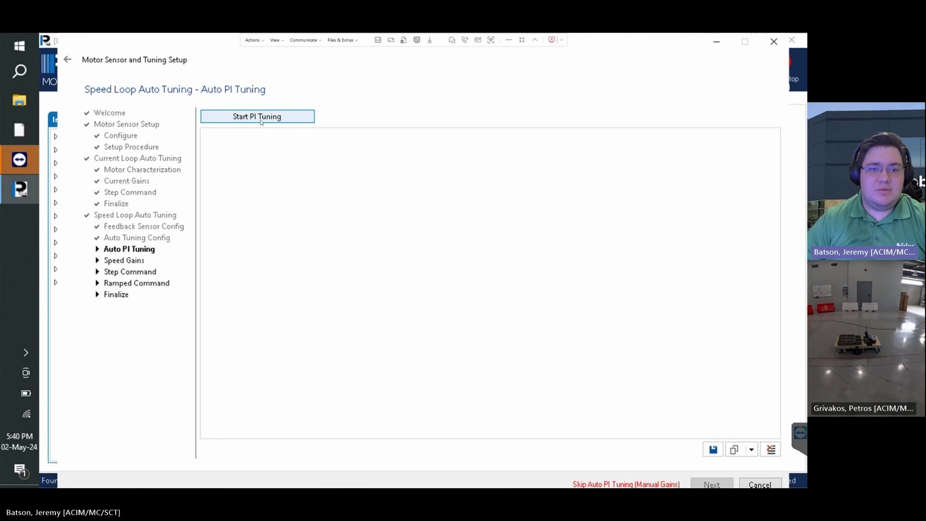
Start PI tuning and accept the script download, yielding J1 17.94, B1 5.3083, J2 17.186, B2 3.4455
left_click(261, 122)
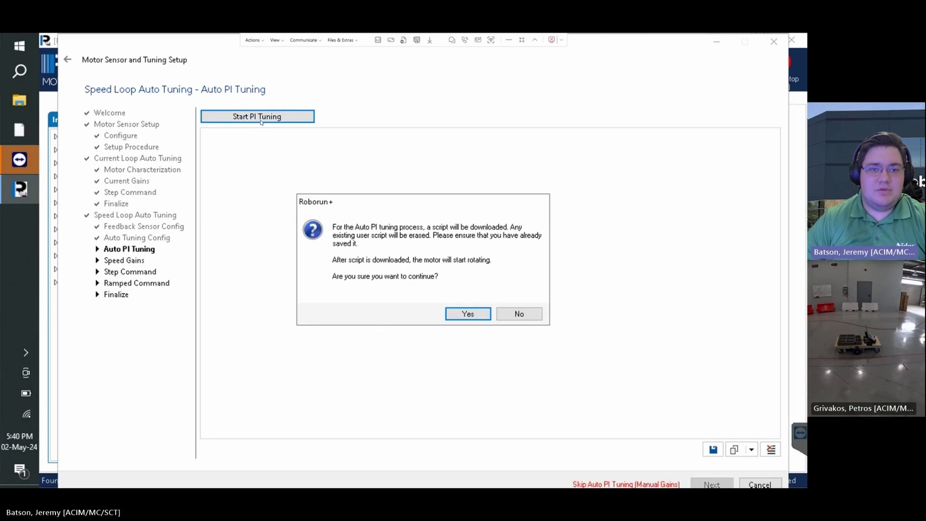
left_click(464, 314)
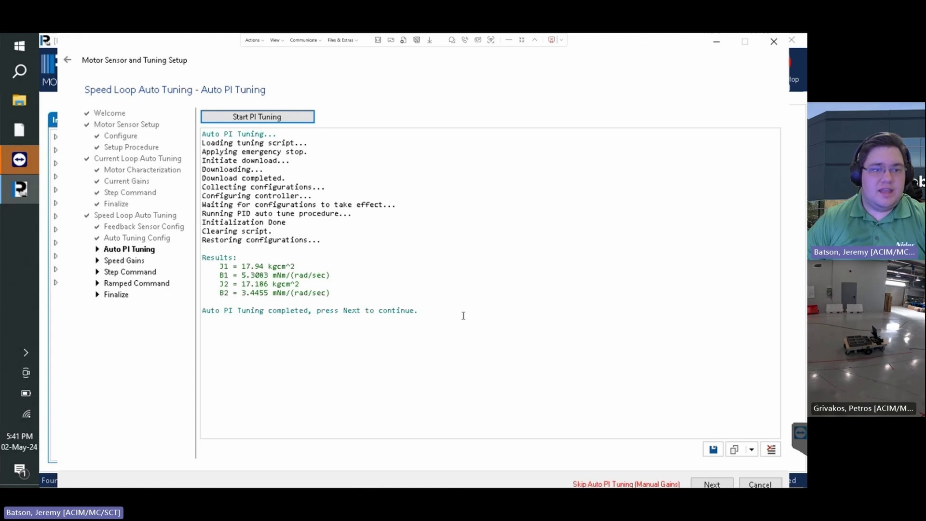
Accept the computed speed gains and advance to the ±375 RPM, 1000 ms Step Command test
left_click(712, 484)
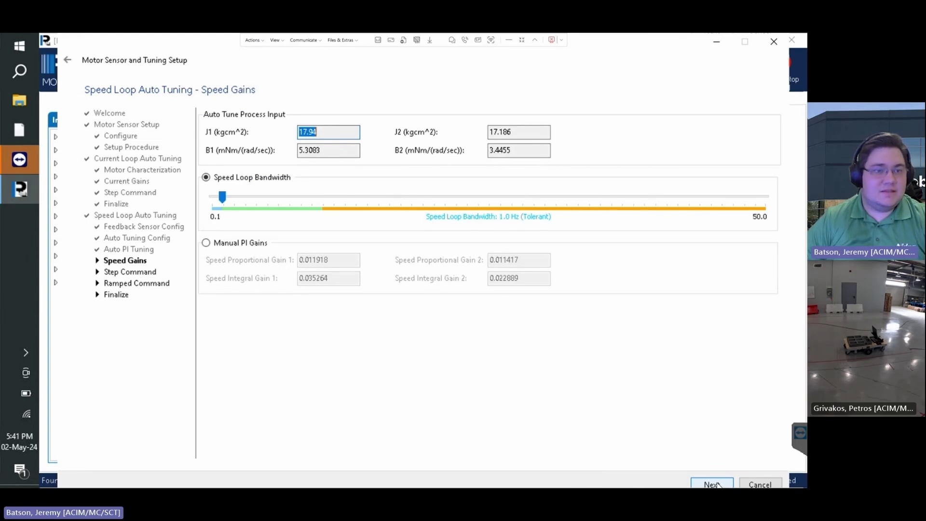
left_click(718, 484)
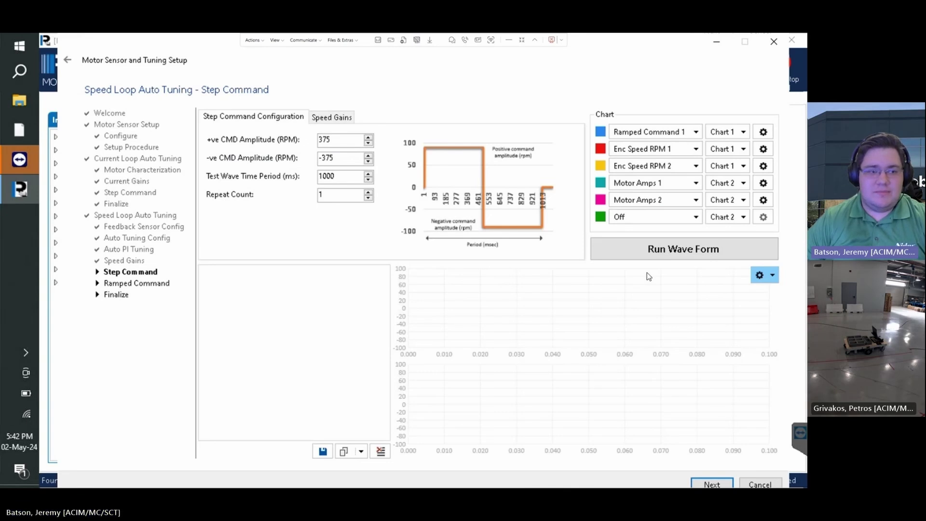
Run the step test, raise speed loop bandwidth to 5.0 Hz, and rerun it
left_click(642, 250)
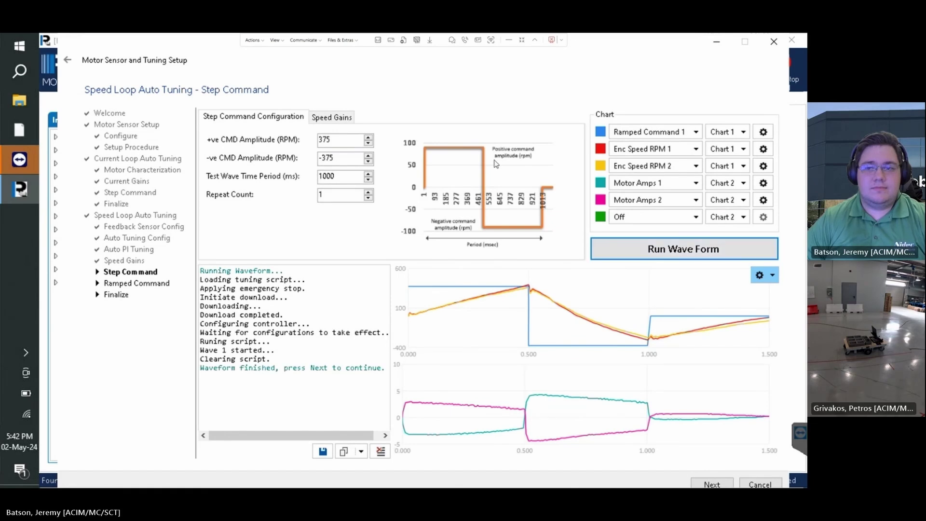
left_click(345, 118)
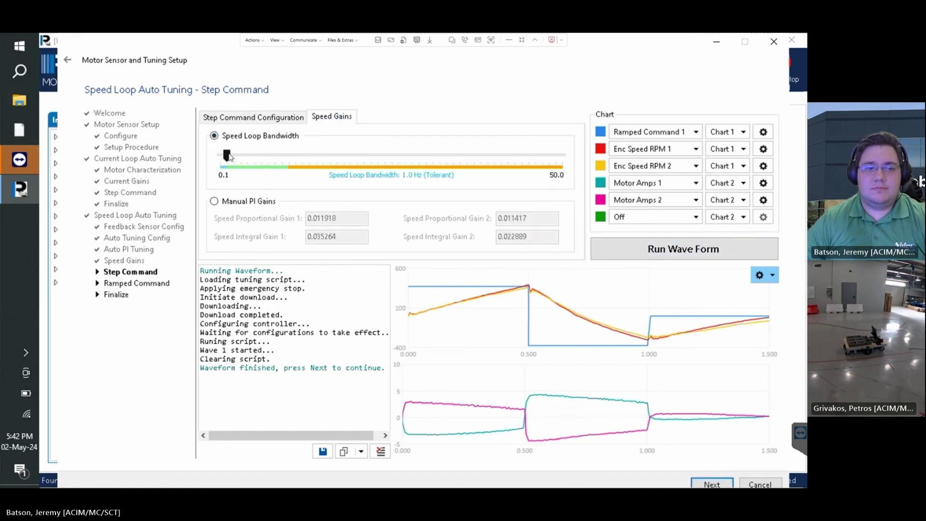
left_click_drag(234, 161, 254, 156)
left_click(621, 249)
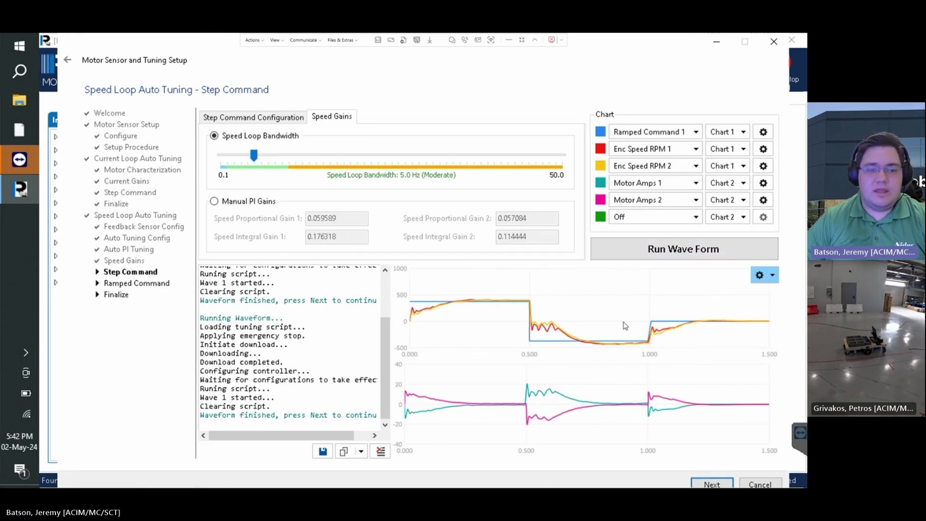
Go to the ramped command test and set its wave time period to 1000 ms
left_click(709, 484)
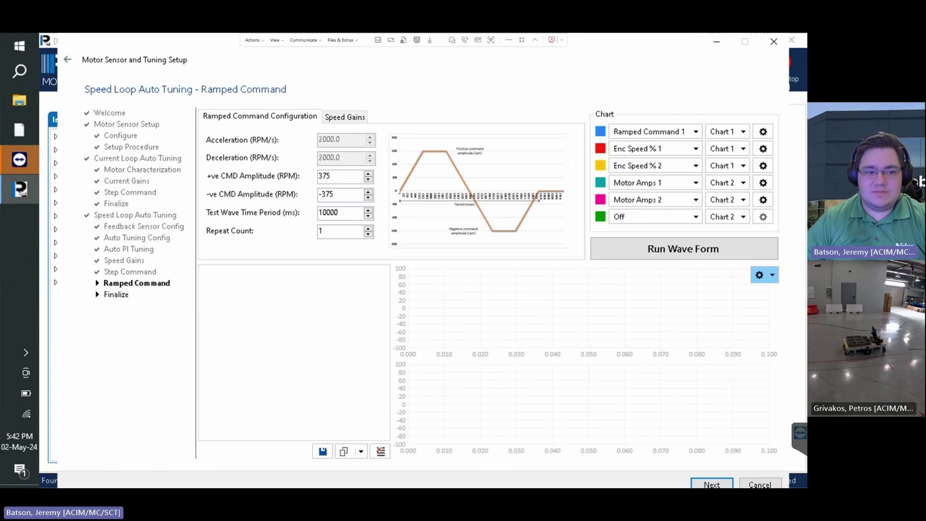
double_click(342, 211)
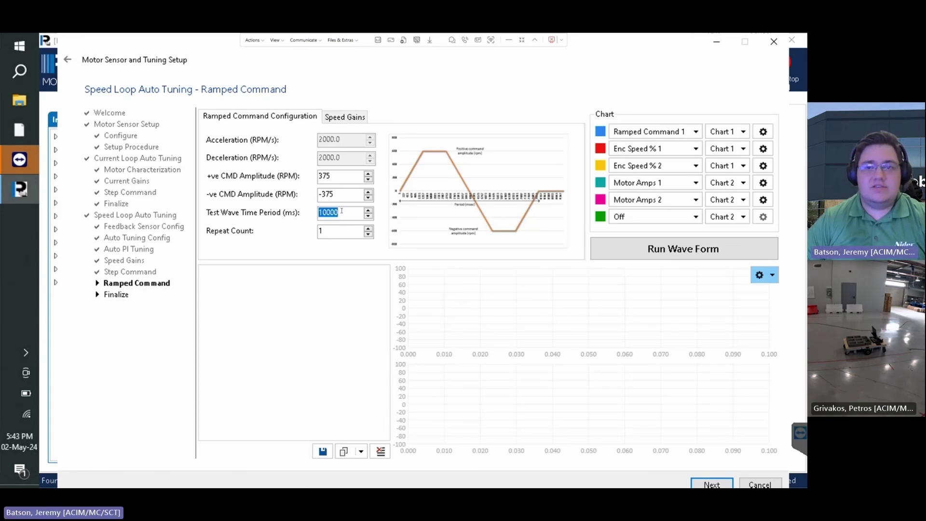
type("1000")
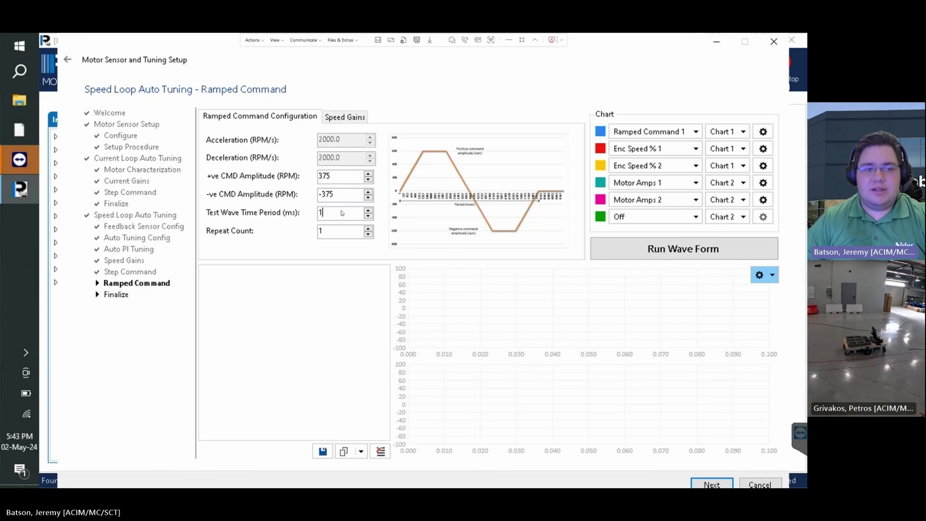
Plot Feedback 1 and Feedback 2 on chart rows 2 and 3, then run the ramped waveform
left_click(680, 148)
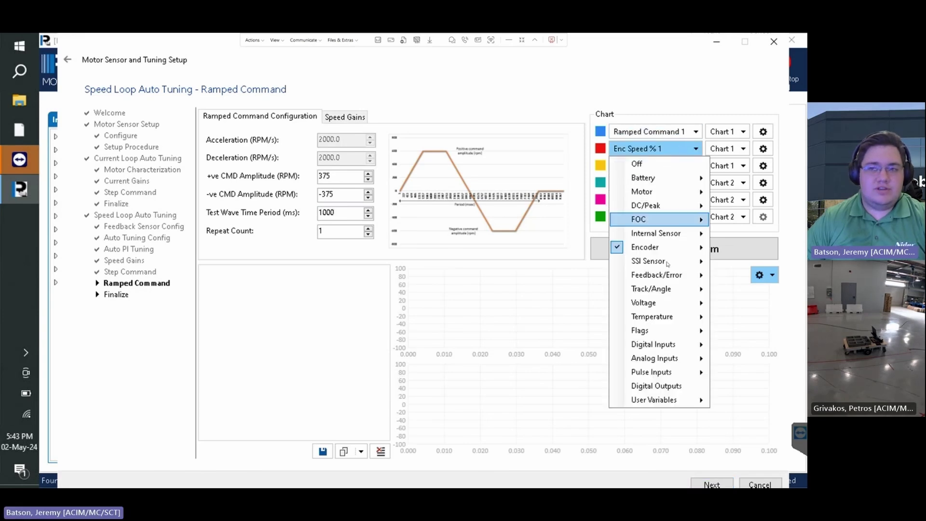
mouse_move(669, 280)
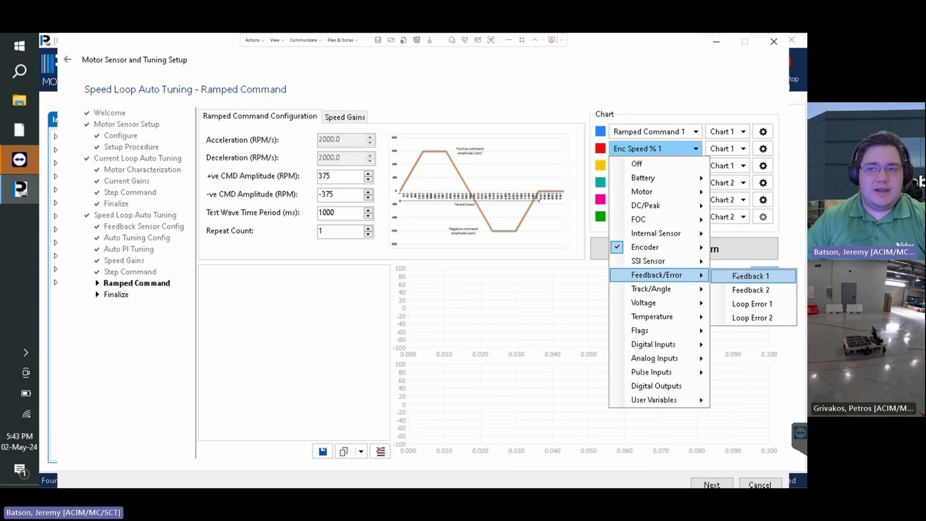
left_click(736, 276)
left_click(675, 165)
mouse_move(676, 292)
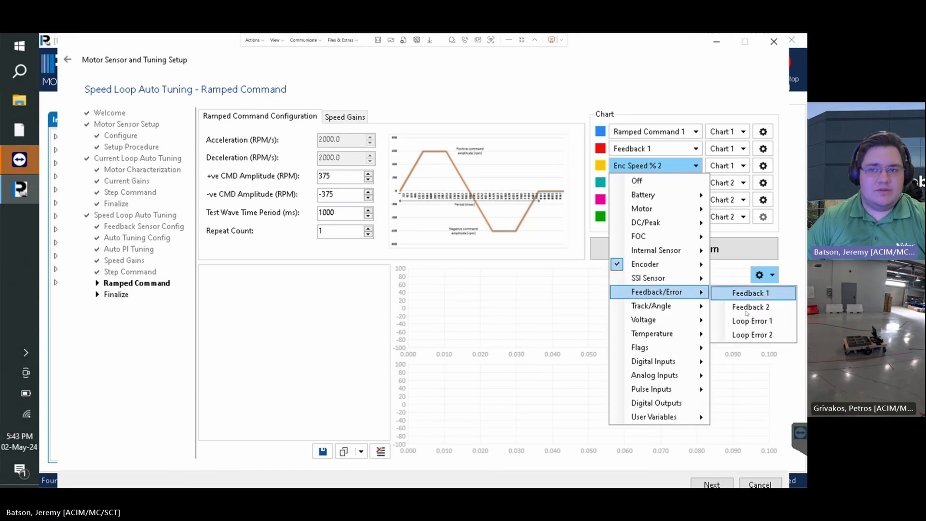
left_click(749, 308)
left_click(653, 252)
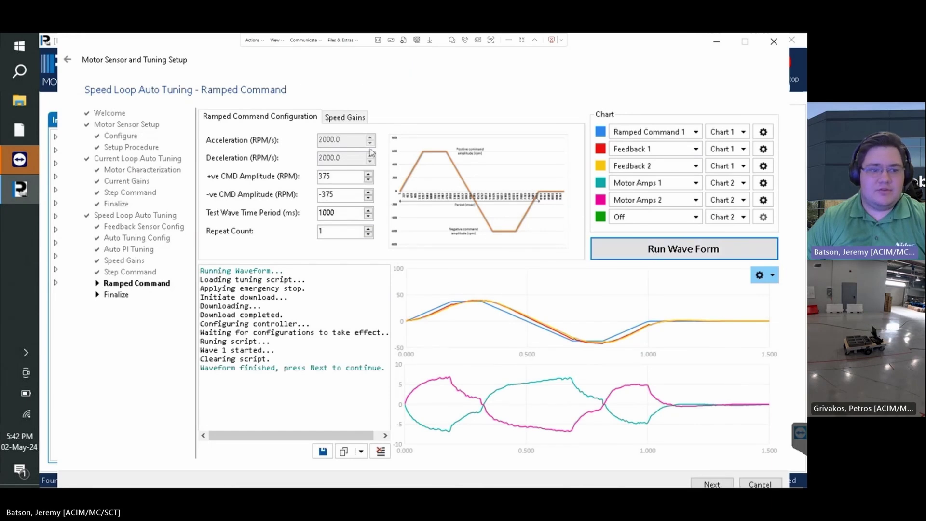
Rerun the ramped test at 8.3 Hz then 11.8 Hz bandwidth and advance to the Finalize summary
left_click(340, 123)
left_click_drag(254, 155, 277, 158)
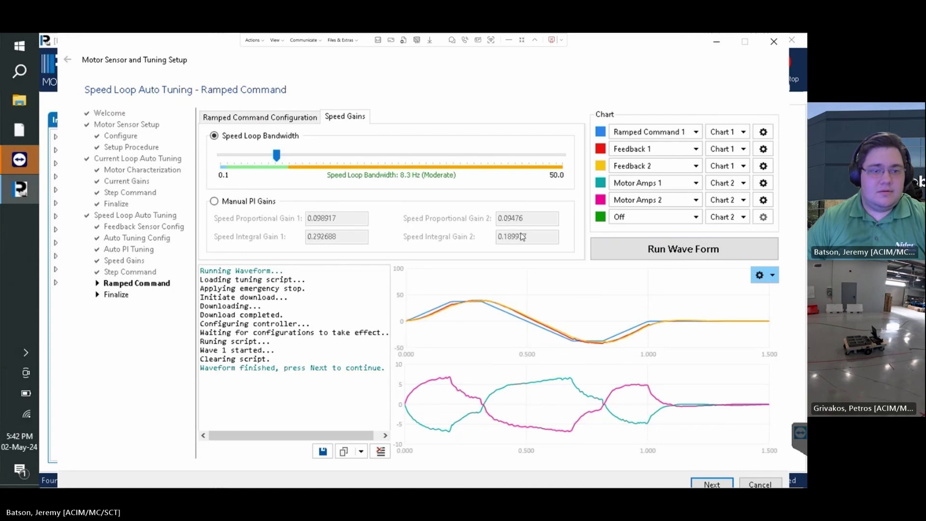
left_click(647, 255)
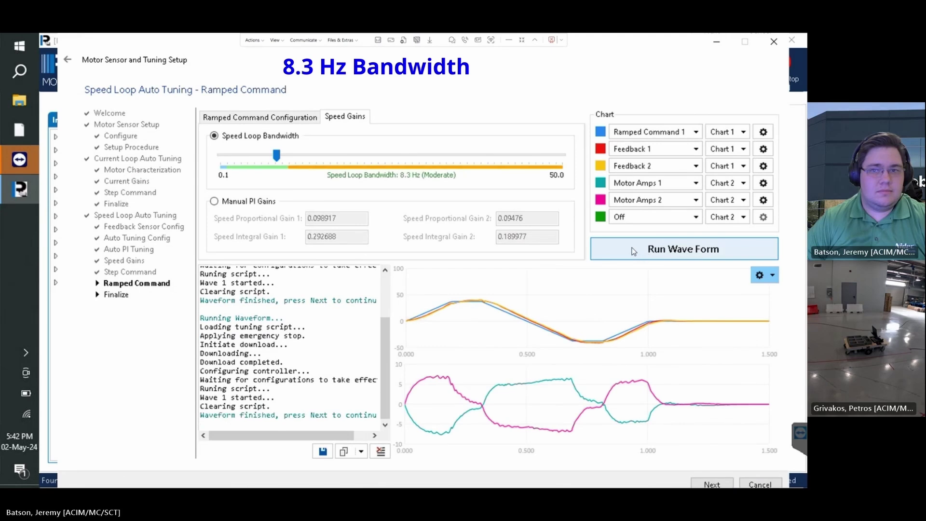
left_click_drag(276, 157, 300, 155)
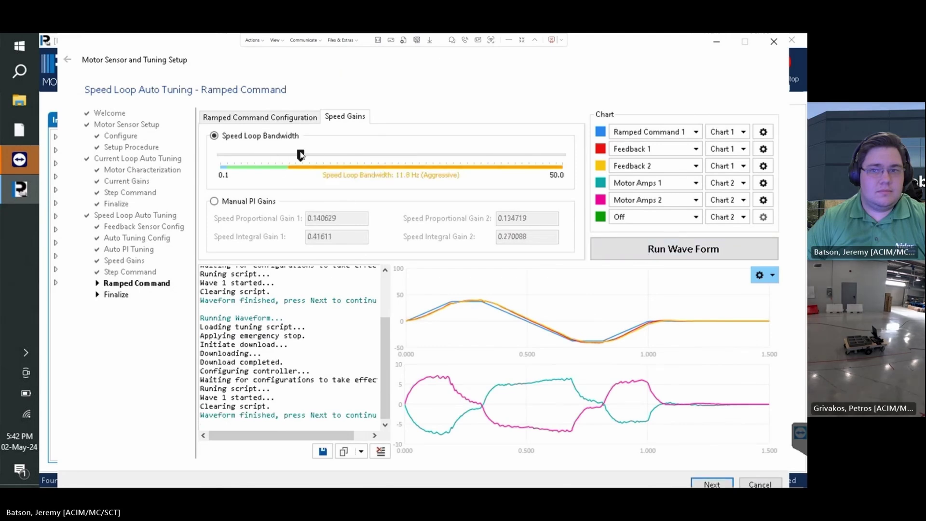
left_click(640, 256)
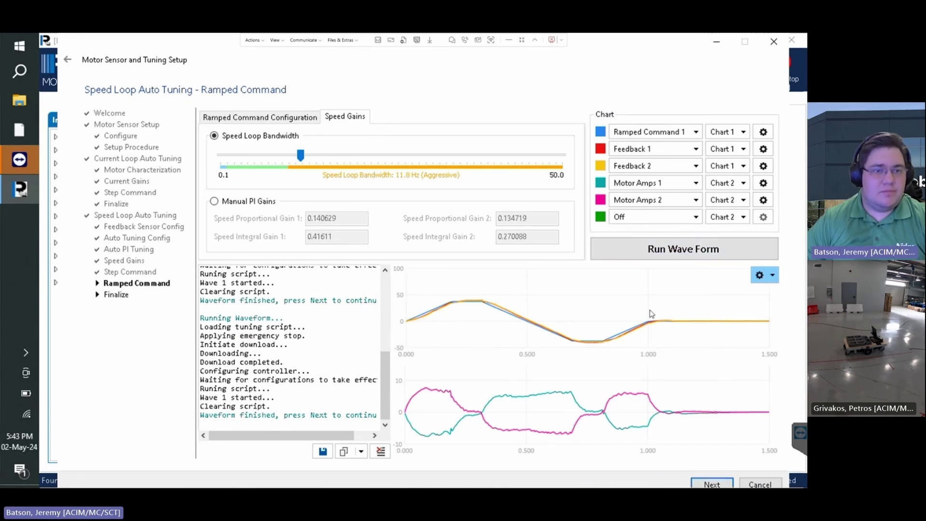
left_click(710, 481)
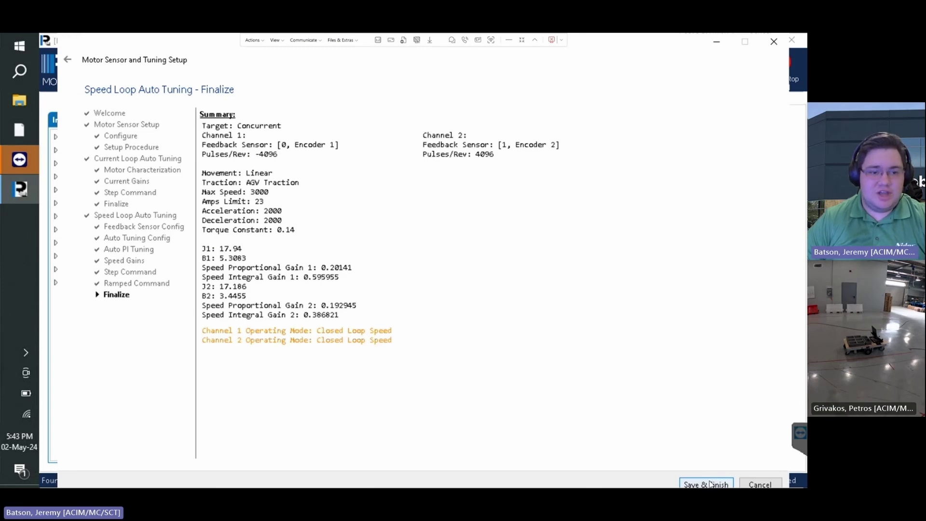
Save the tuned configuration with Save & Finish, closing the wizard
left_click(707, 484)
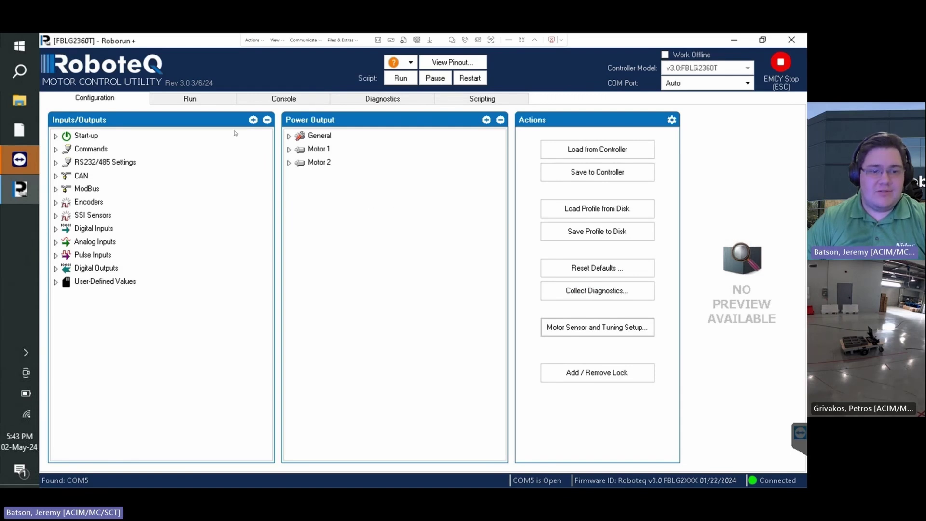
In the Run tab console, send the ^RWD 1500 watchdog command
left_click(211, 101)
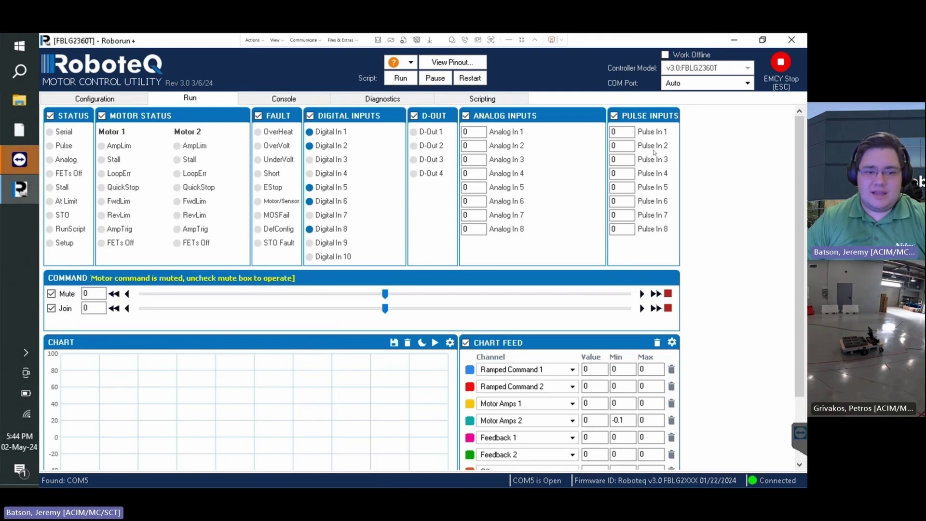
scroll(654, 152, "down", 3)
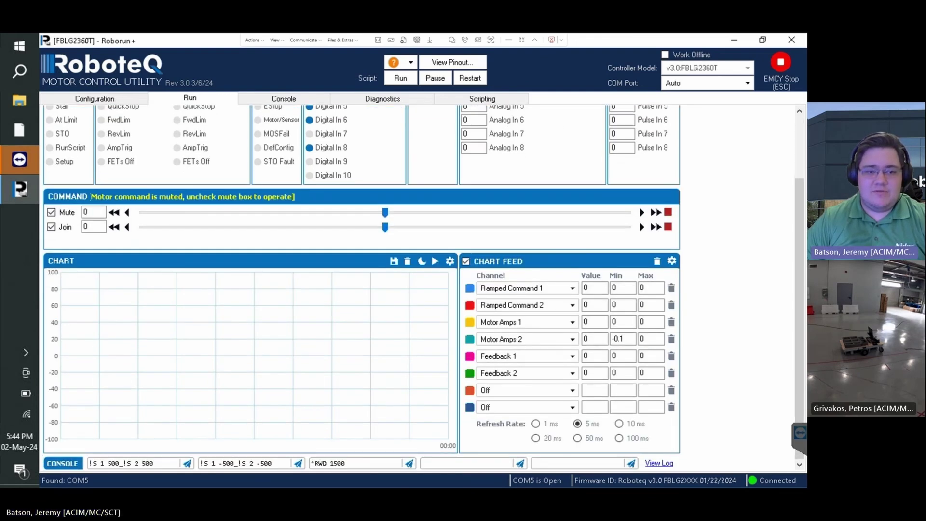
left_click(410, 464)
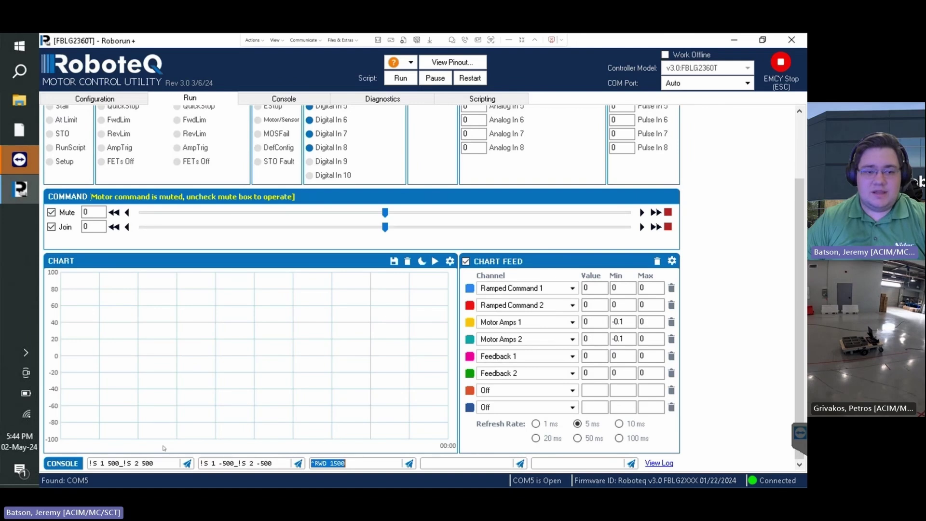
Chart both motors running at +500 then -500 RPM, then start changing motor 1's command to 1000
left_click(435, 261)
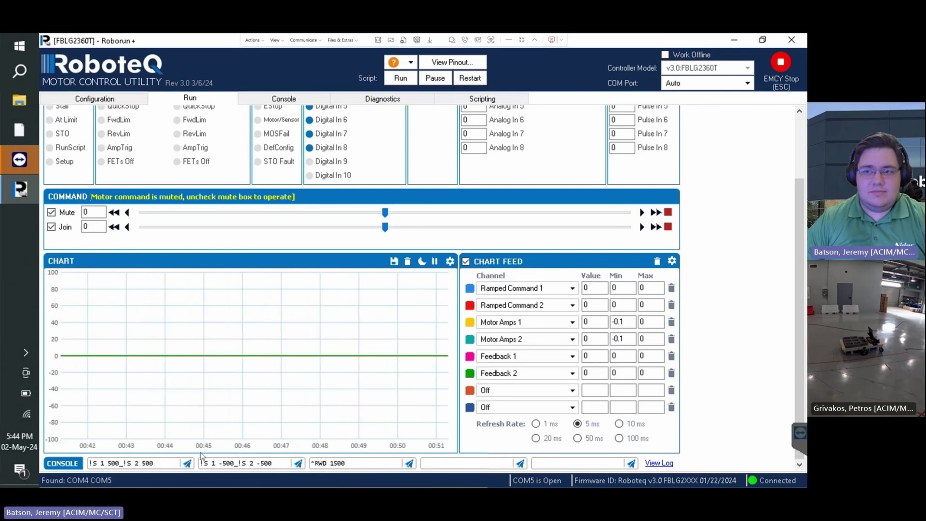
left_click(188, 463)
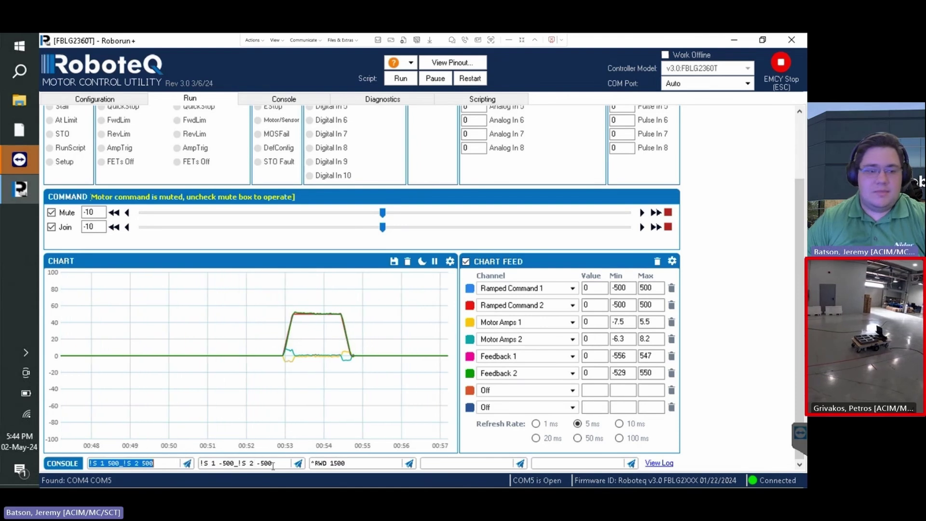
left_click(298, 464)
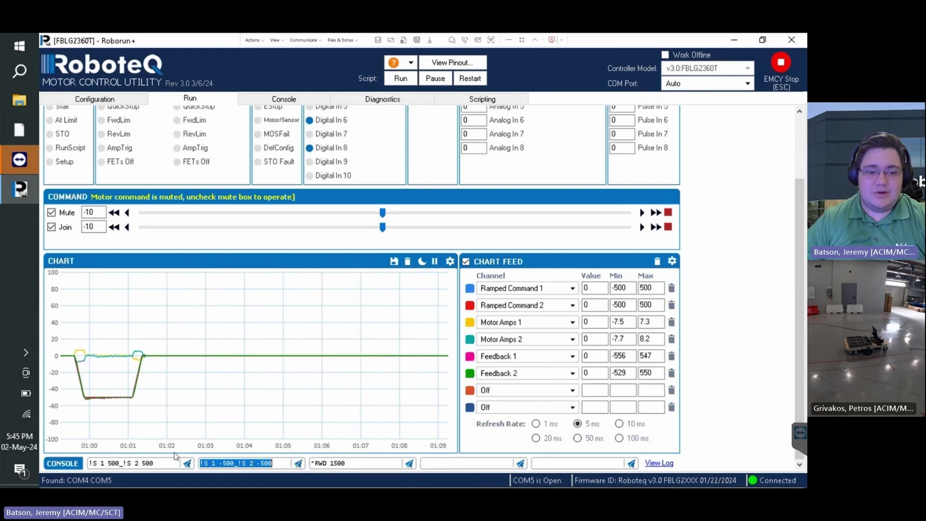
left_click(112, 463)
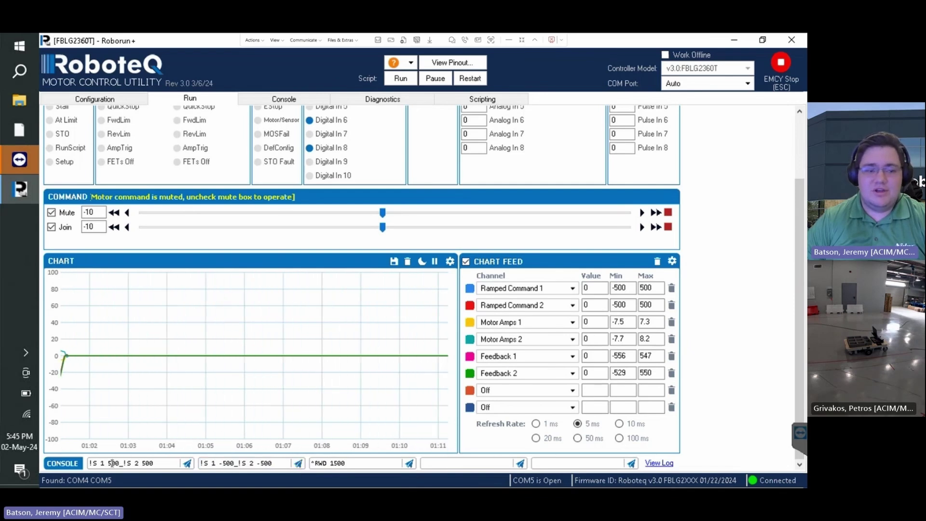
key("BackSpace")
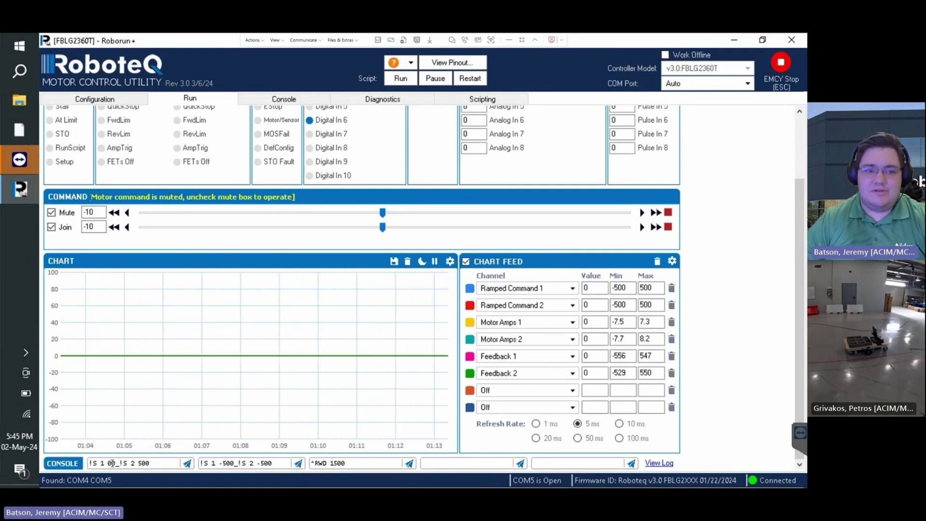